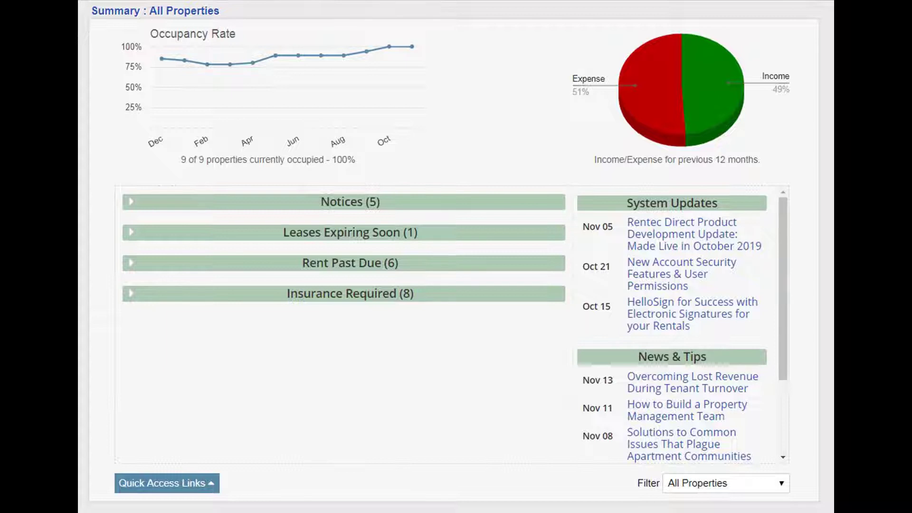
Expand the Notices, Leases Expiring Soon and Rent Past Due sections, then show Quick Access Links.
click(131, 202)
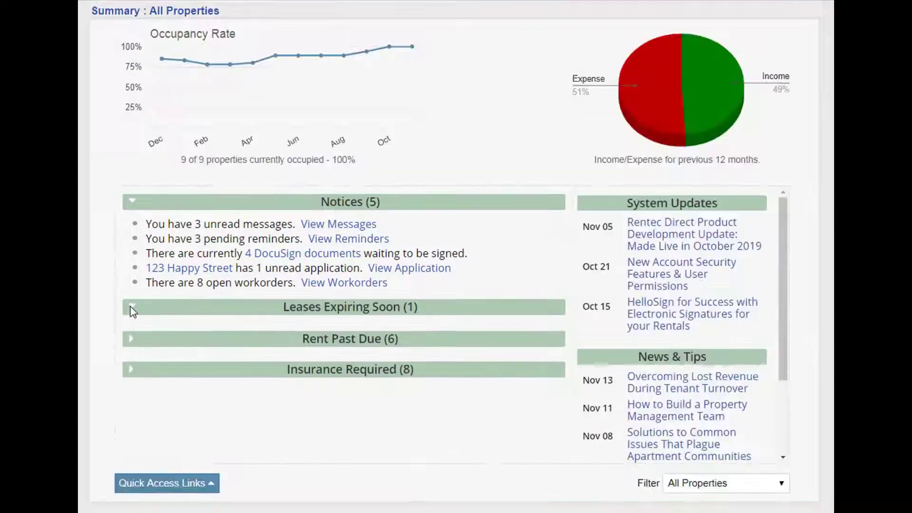
click(131, 307)
click(132, 350)
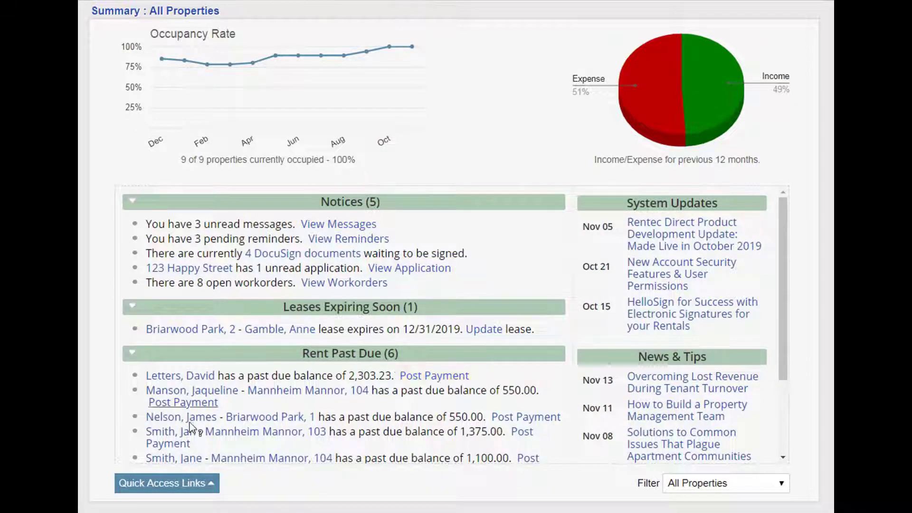
click(189, 485)
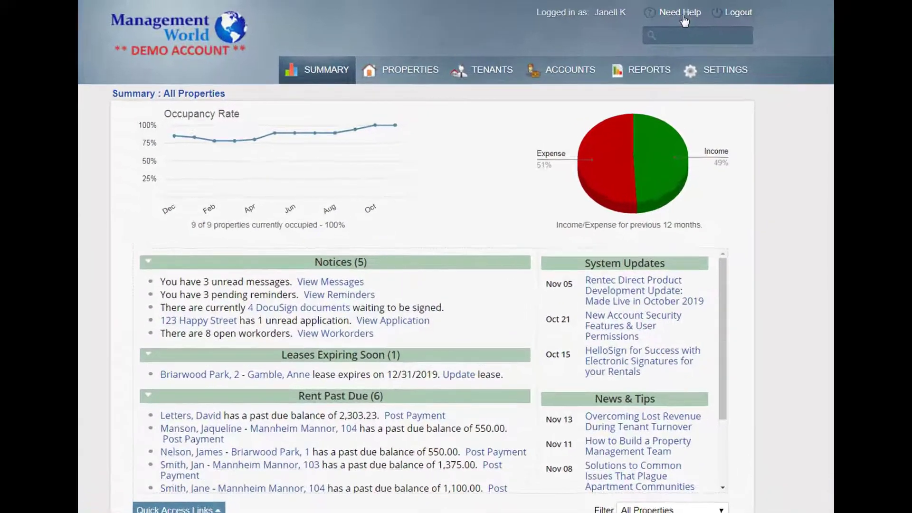
Try the Need Help request and Knowledge Base articles, then open the account-wide search.
click(700, 15)
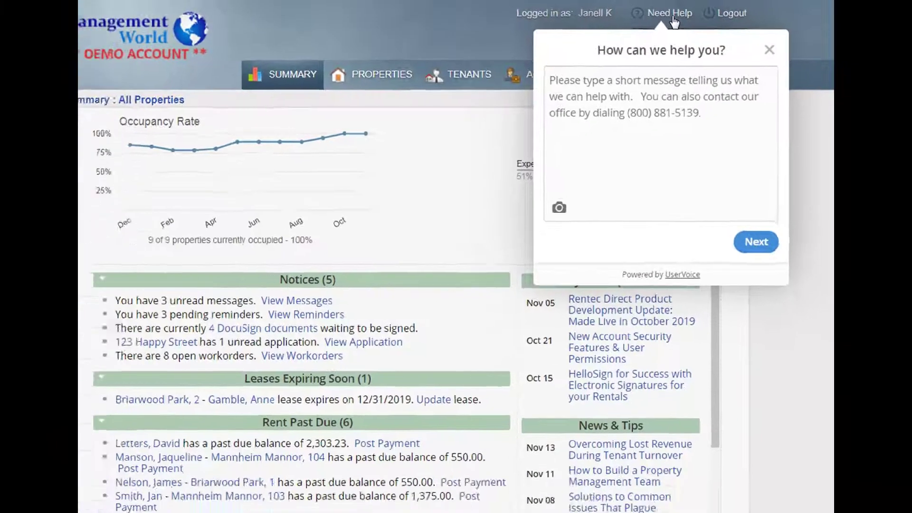
click(790, 108)
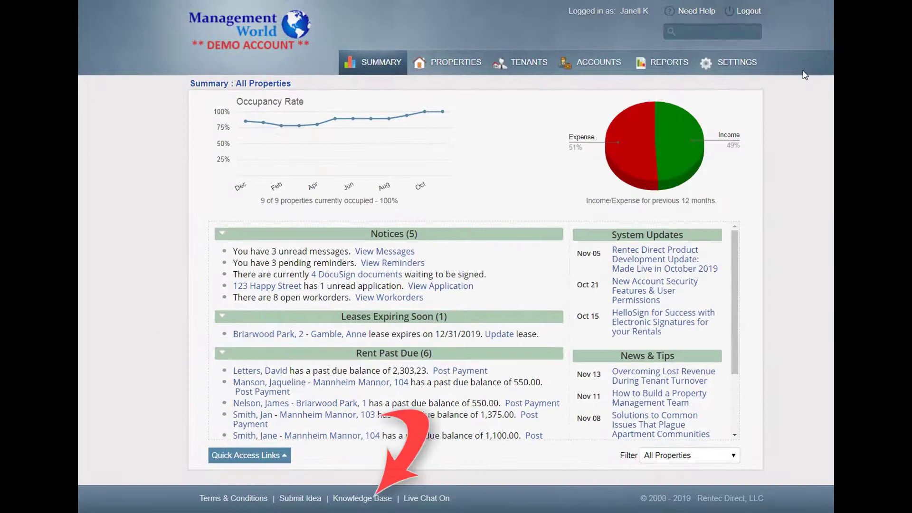
scroll(805, 75, down, 3)
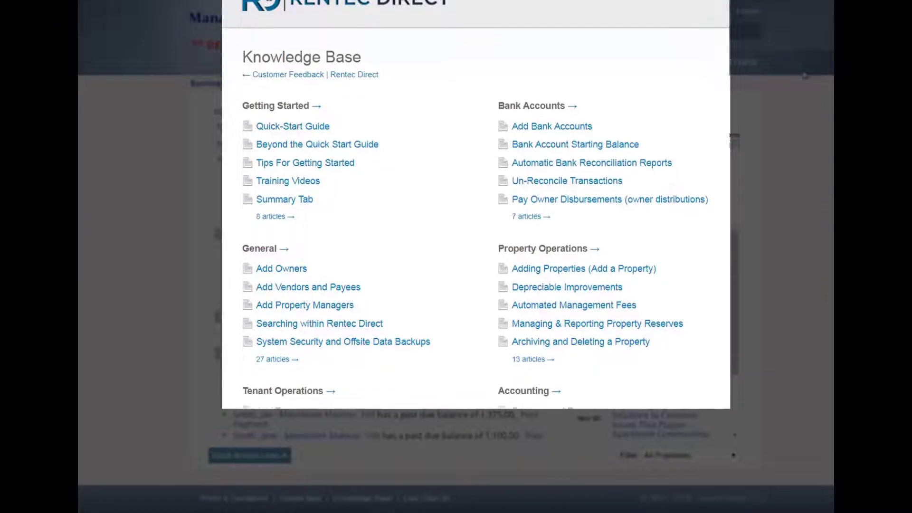
scroll(805, 75, down, 9)
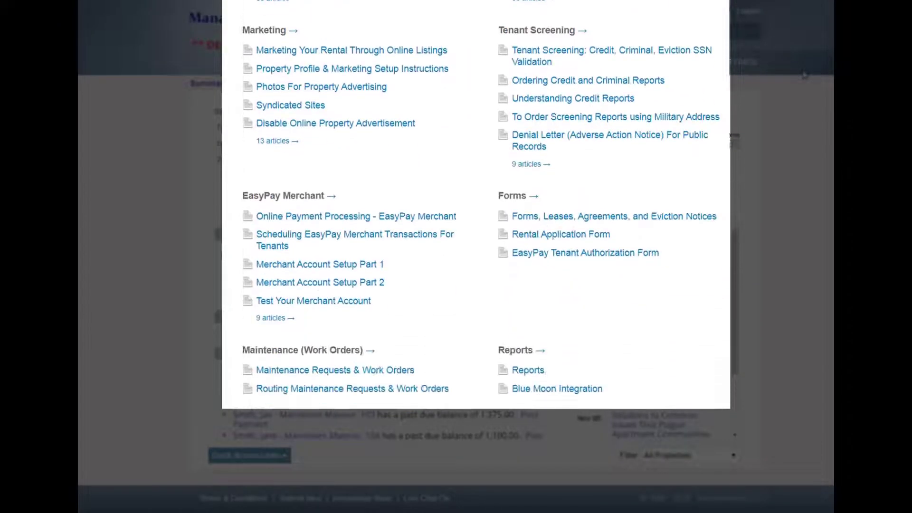
scroll(805, 75, down, 3)
click(805, 75)
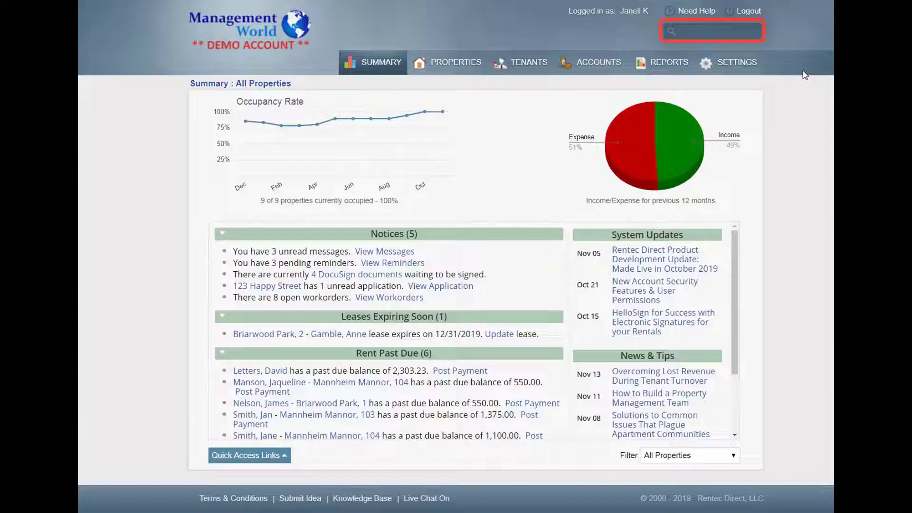
click(673, 33)
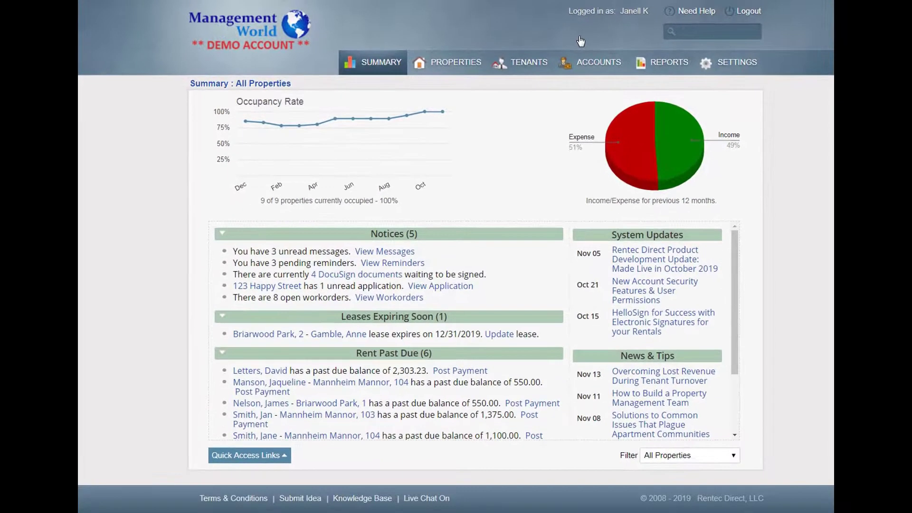
Open the Properties list and filter it by 'carpet'.
click(449, 81)
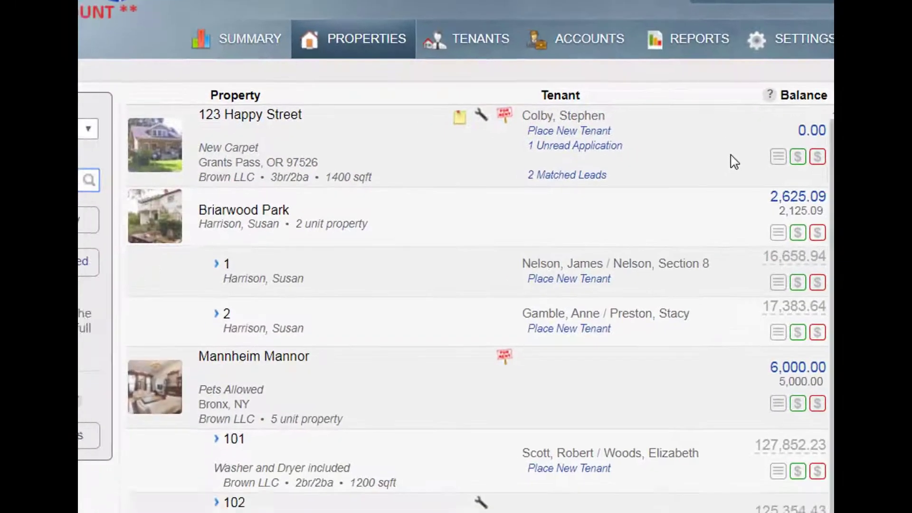
click(124, 110)
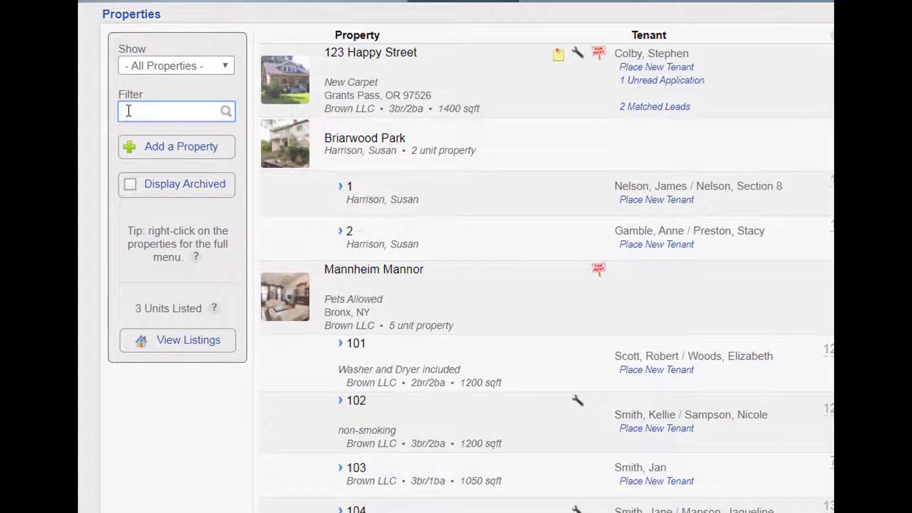
text(carpet)
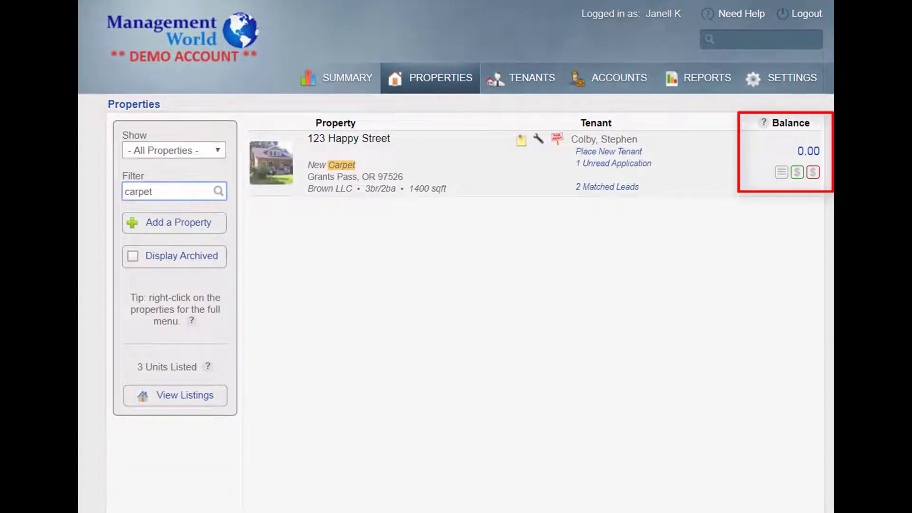
Open the 123 Happy Street ledger, view its action menu, then view current rental listings.
click(809, 152)
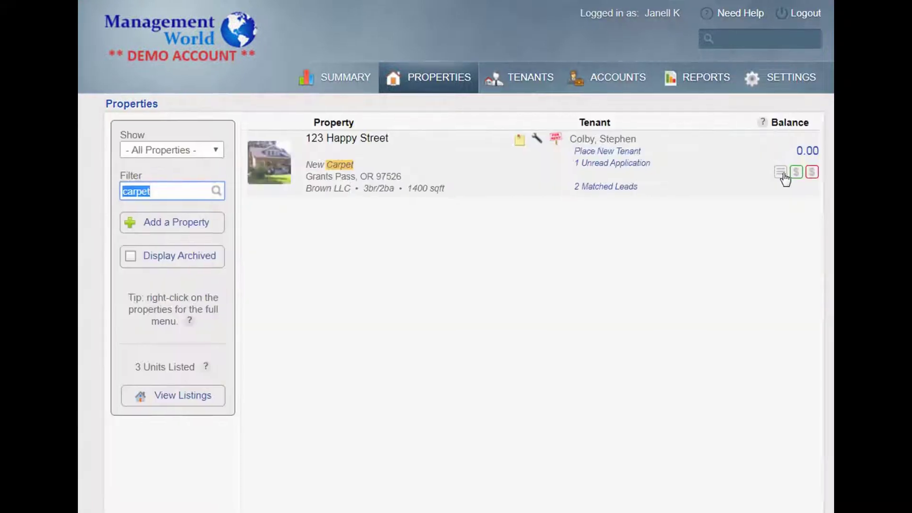
click(783, 176)
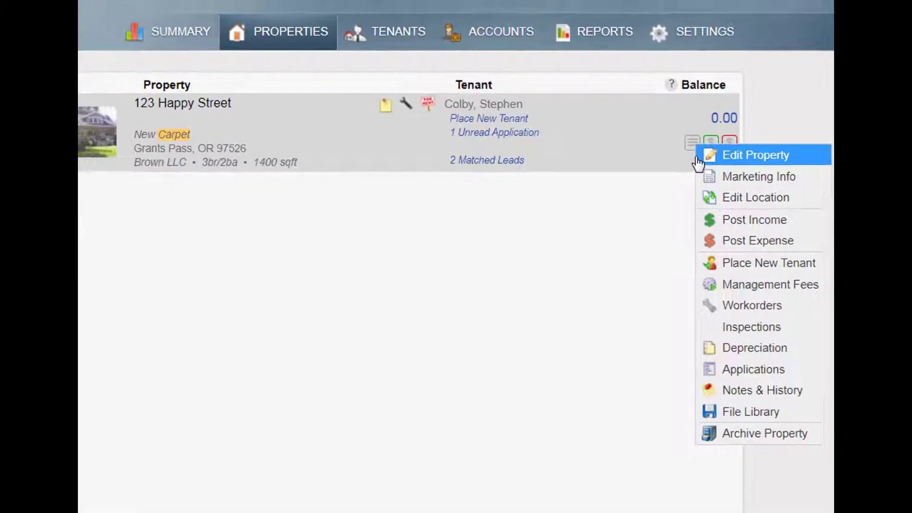
click(482, 239)
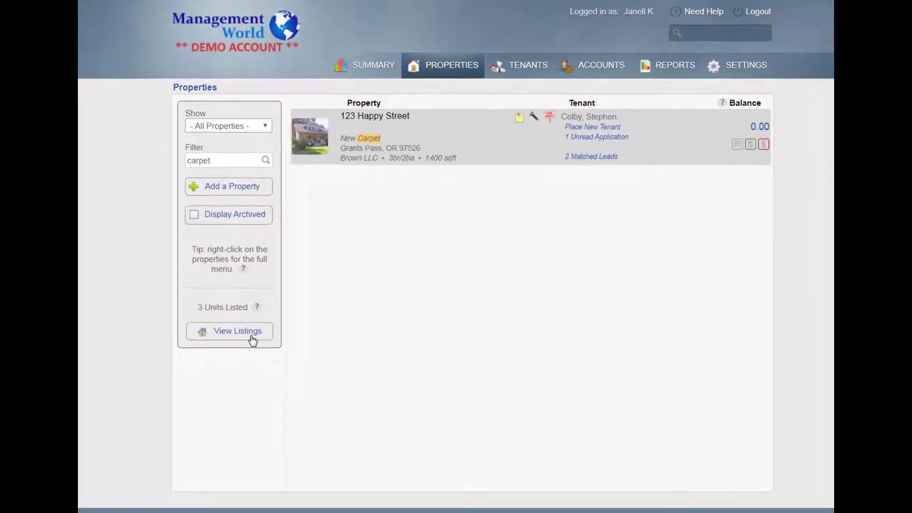
click(253, 340)
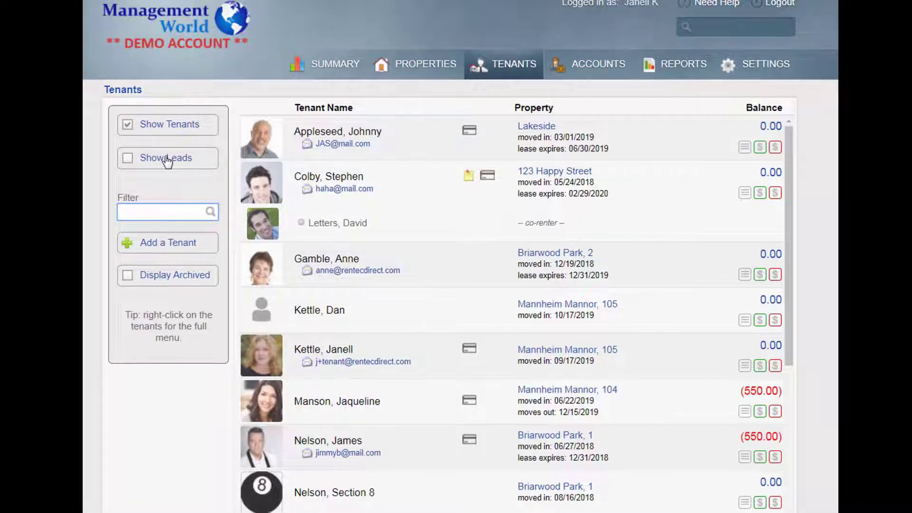
Show leads, filter tenants by 'apple', and check the tenant's online payment settings.
click(167, 159)
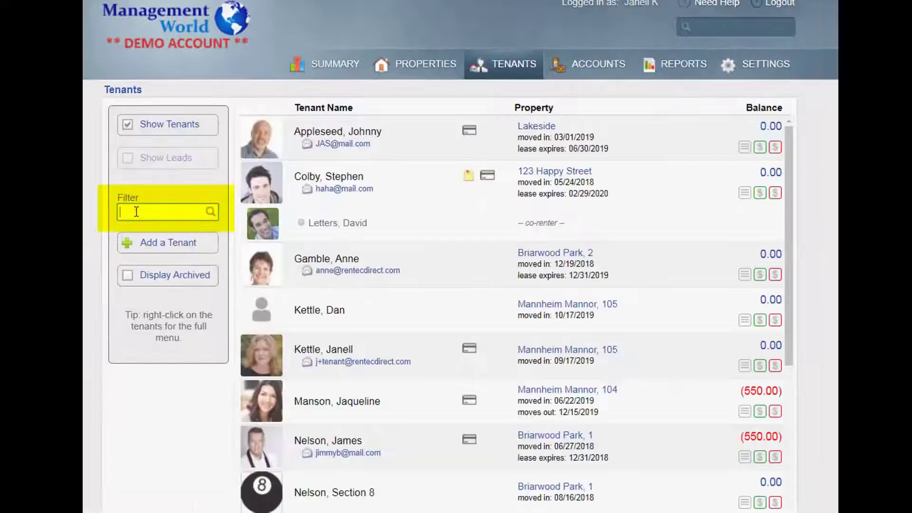
text(apple)
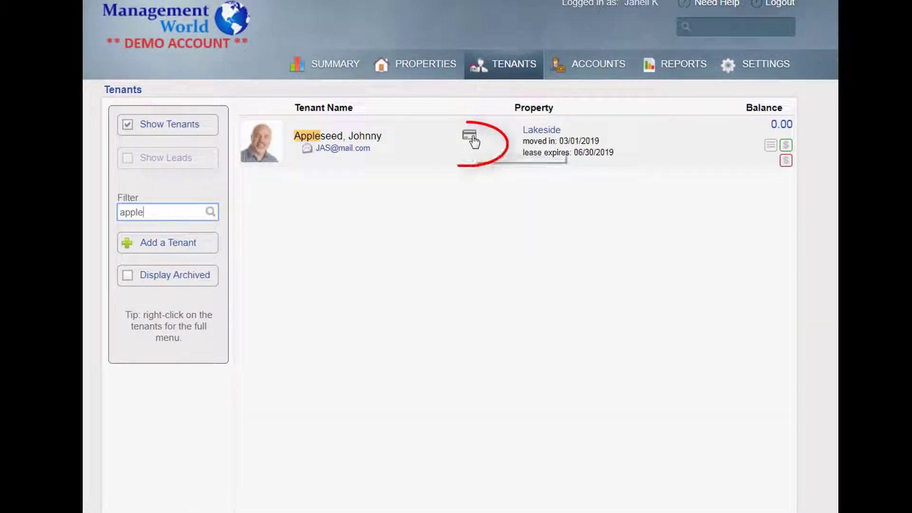
click(474, 141)
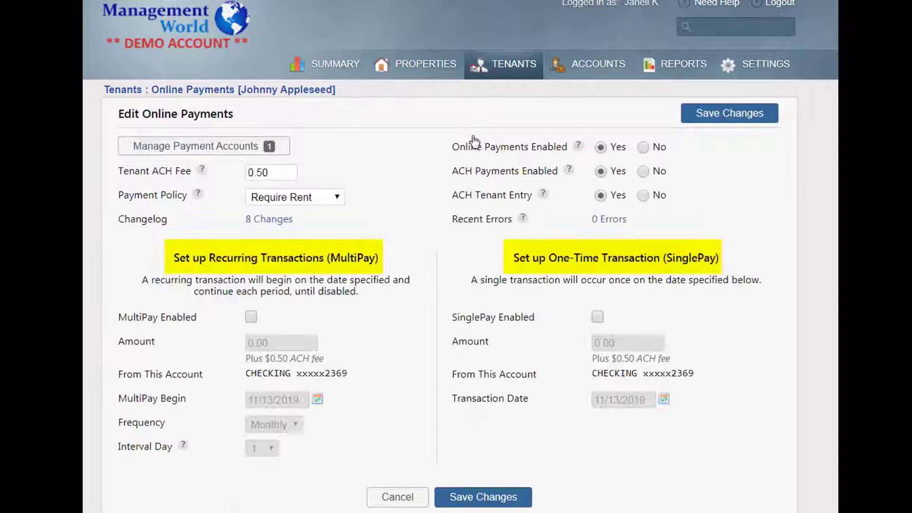
click(511, 66)
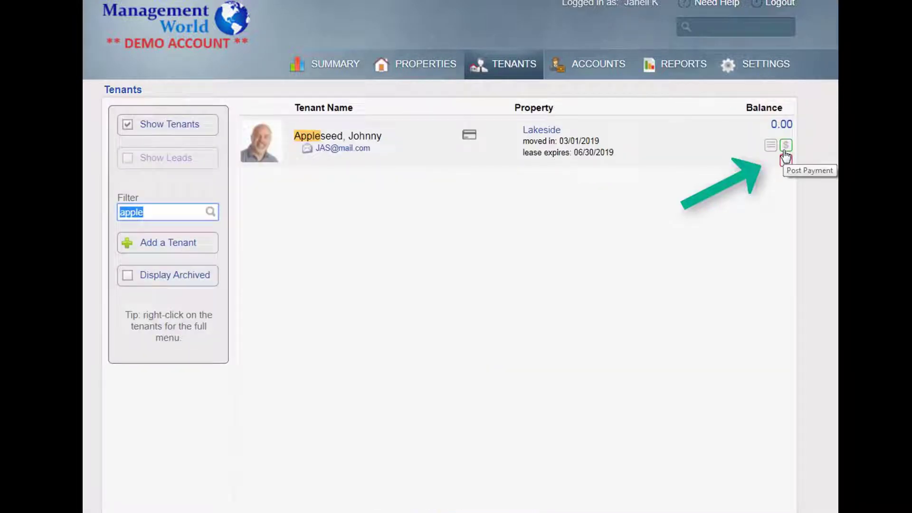
Review the tenant's Post Payment form and ledger, then start a message to the tenant.
click(786, 147)
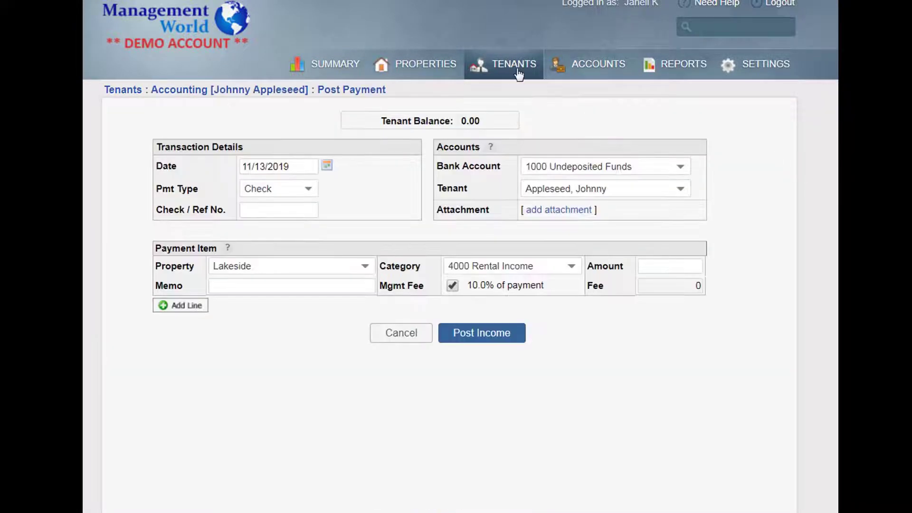
click(521, 73)
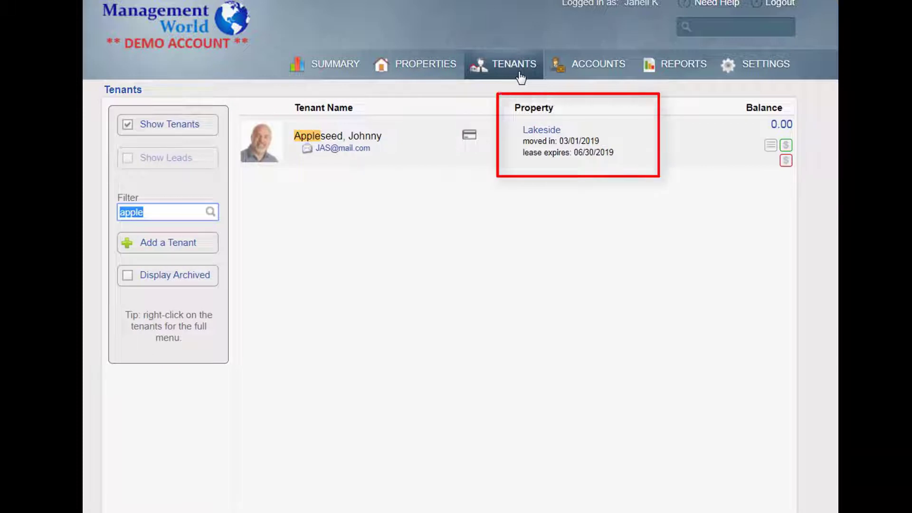
click(781, 127)
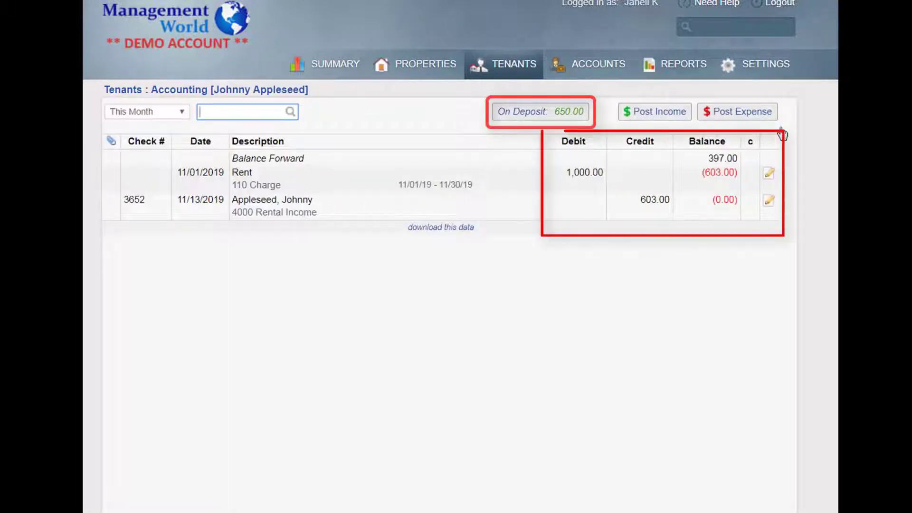
click(490, 66)
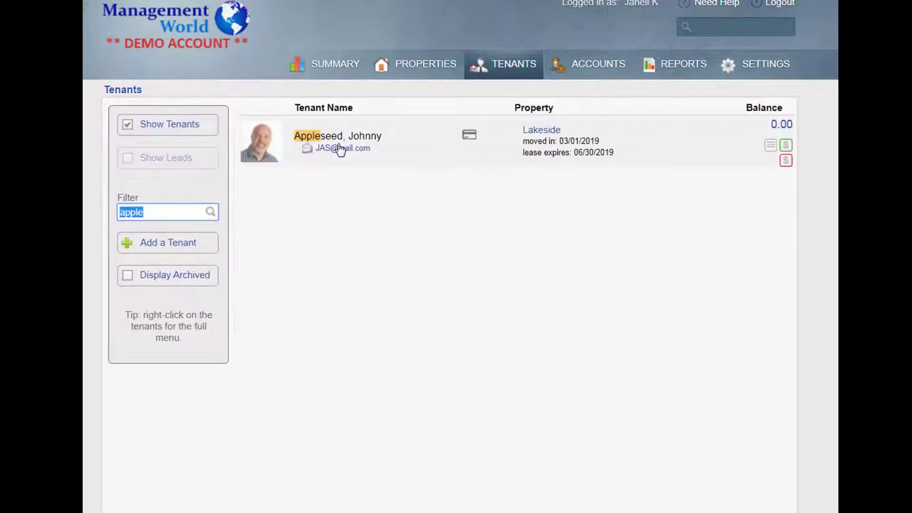
click(340, 149)
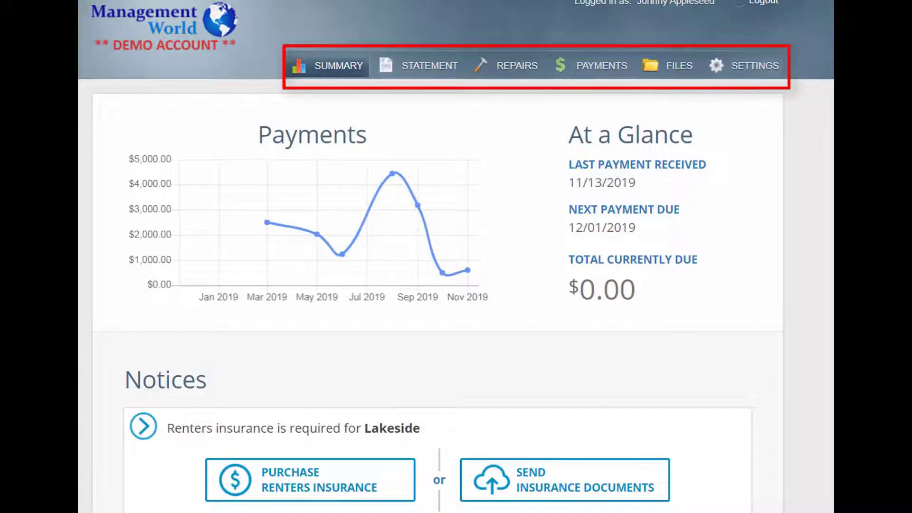
Browse the tenant portal's Statement, Repair Requests, new issue form, Files and Payments pages.
click(418, 70)
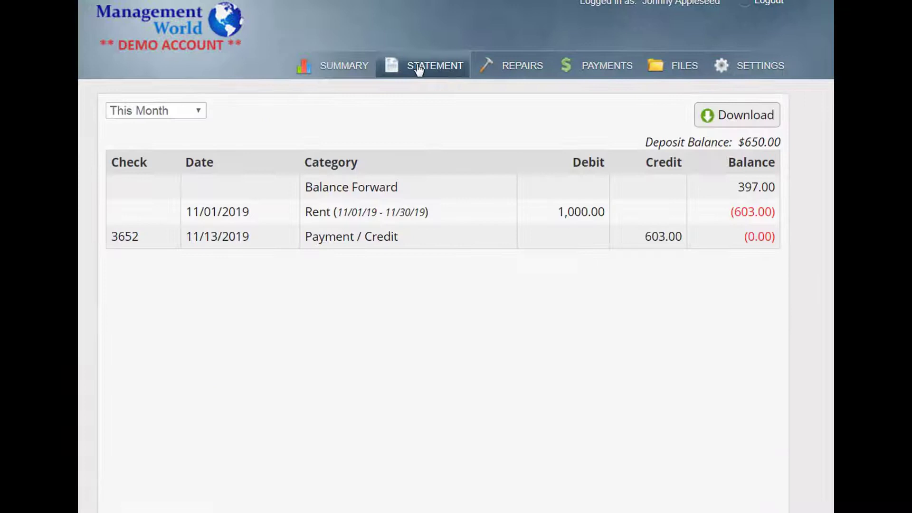
click(525, 67)
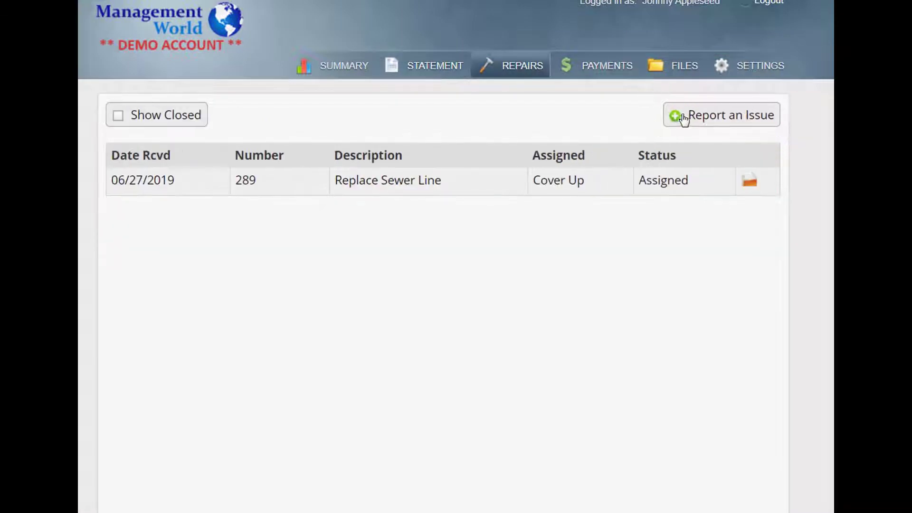
click(688, 119)
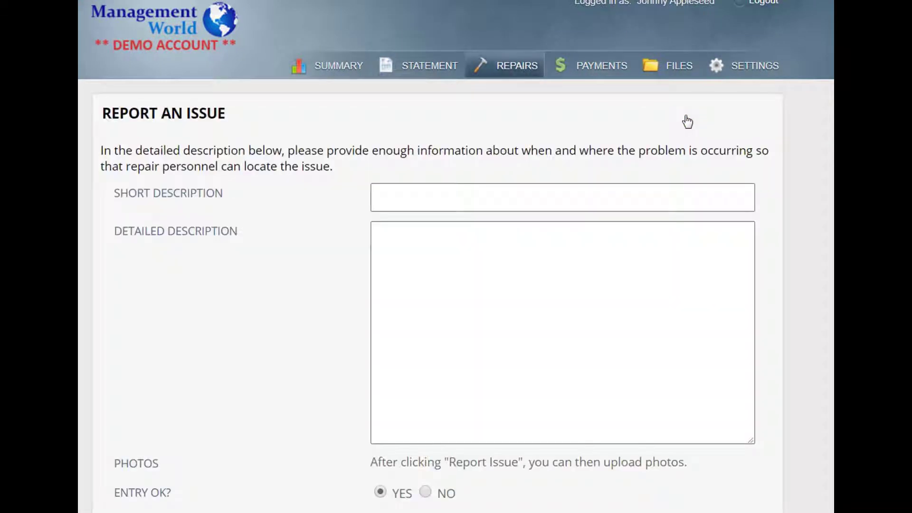
click(675, 72)
click(612, 71)
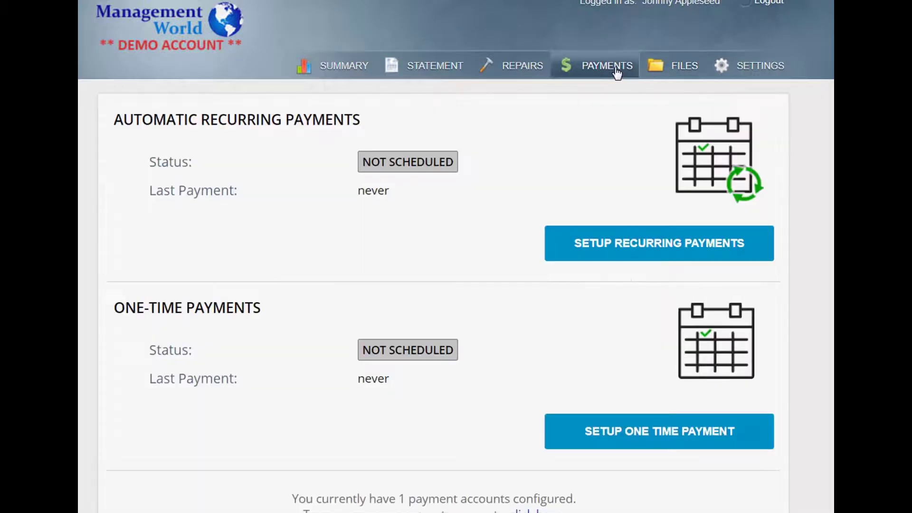
Open the Lakeside renters insurance quote form from the Summary and scroll through it.
click(322, 74)
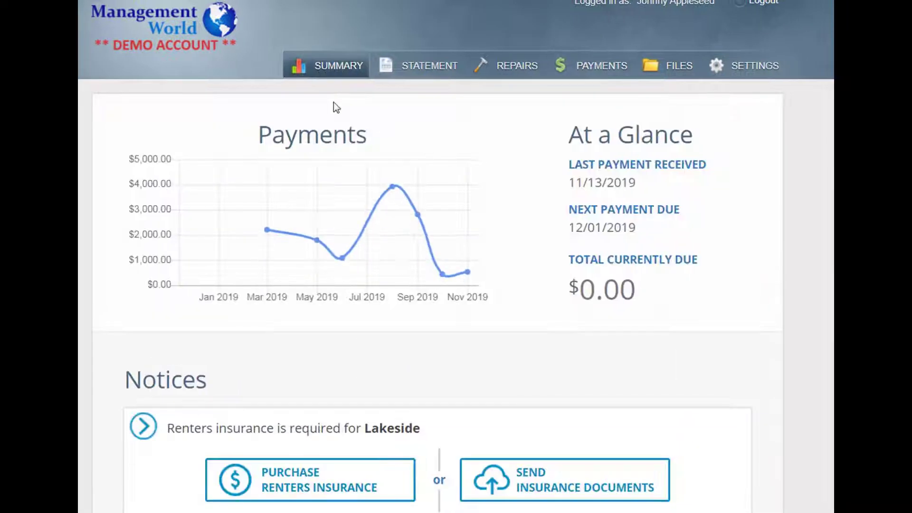
click(329, 484)
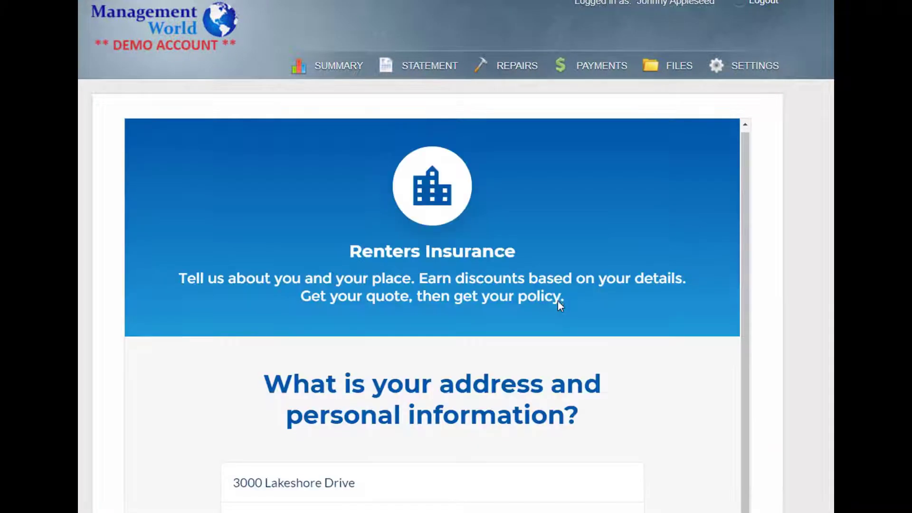
scroll(558, 301, down, 1)
scroll(732, 296, down, 3)
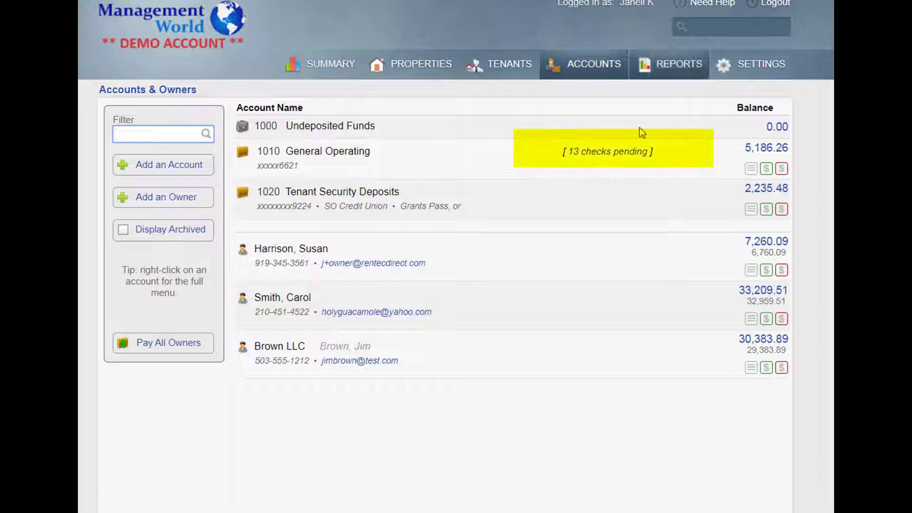
Print the 13 pending checks and deposit all undeposited funds, printing the deposit slip.
click(607, 153)
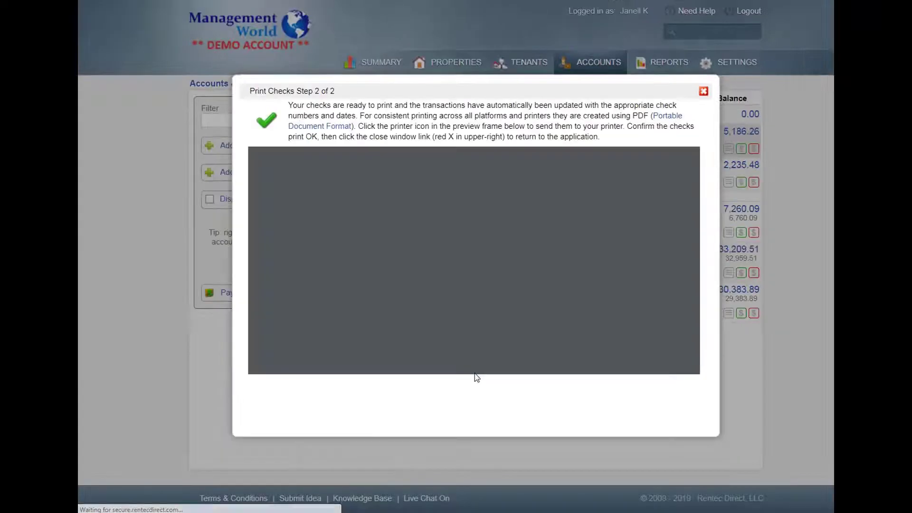
click(703, 90)
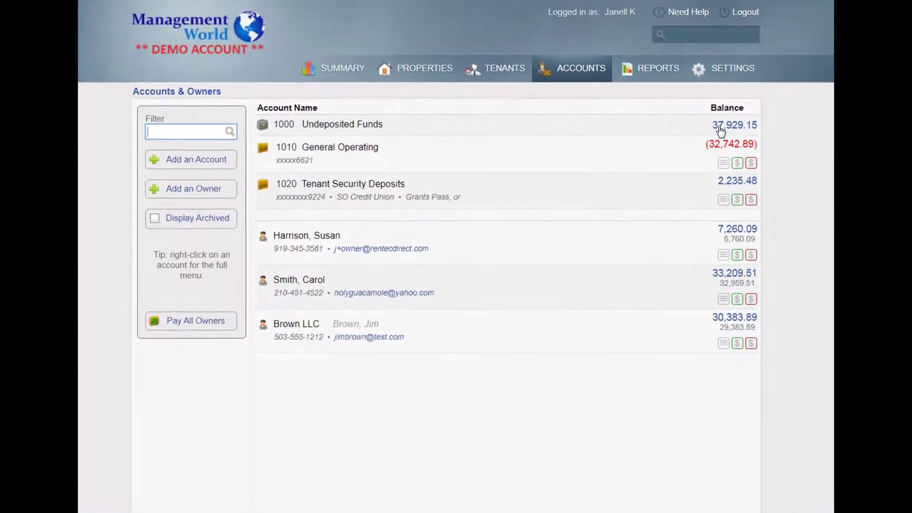
click(721, 133)
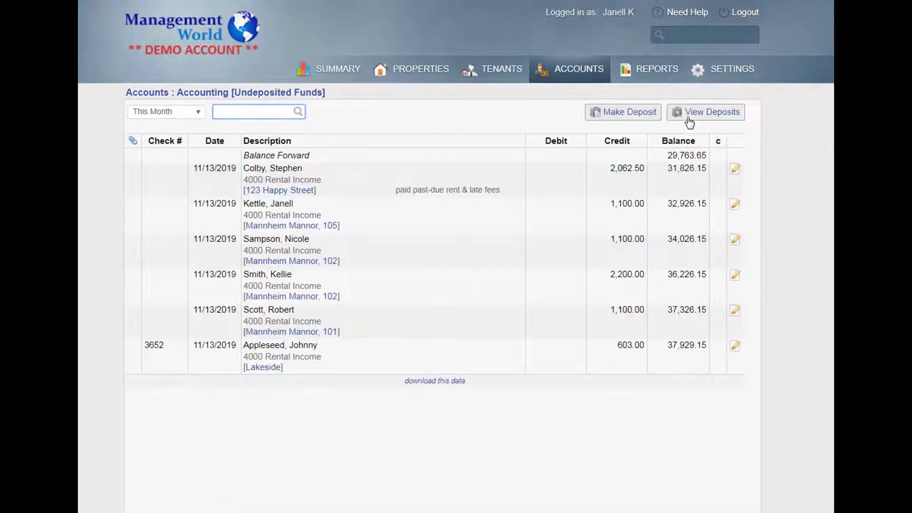
click(612, 119)
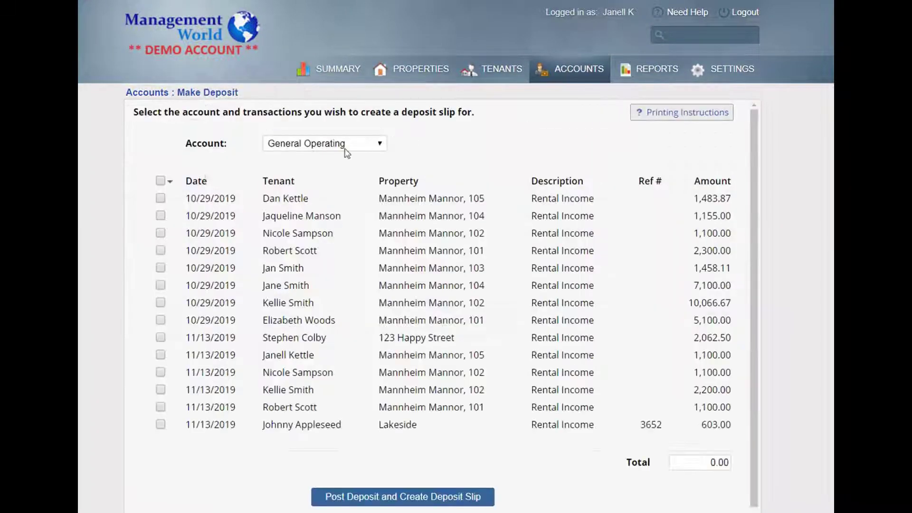
click(160, 181)
click(358, 499)
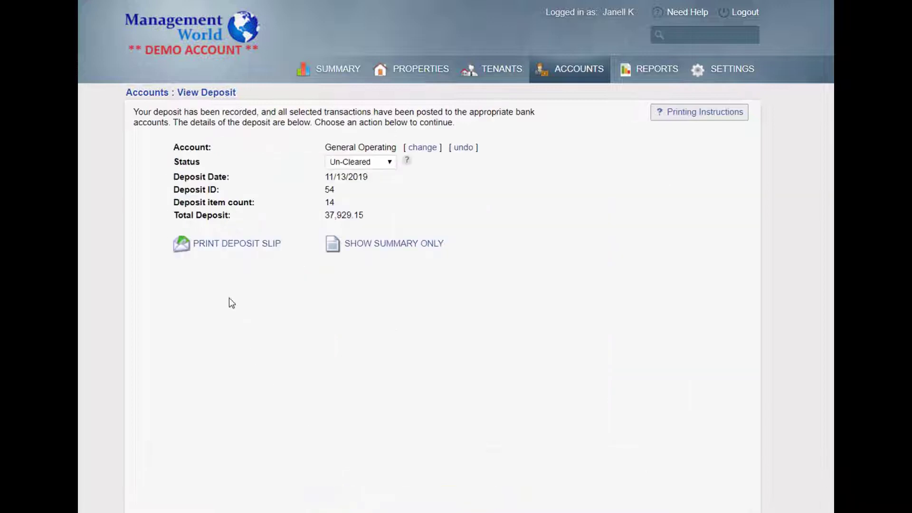
click(242, 247)
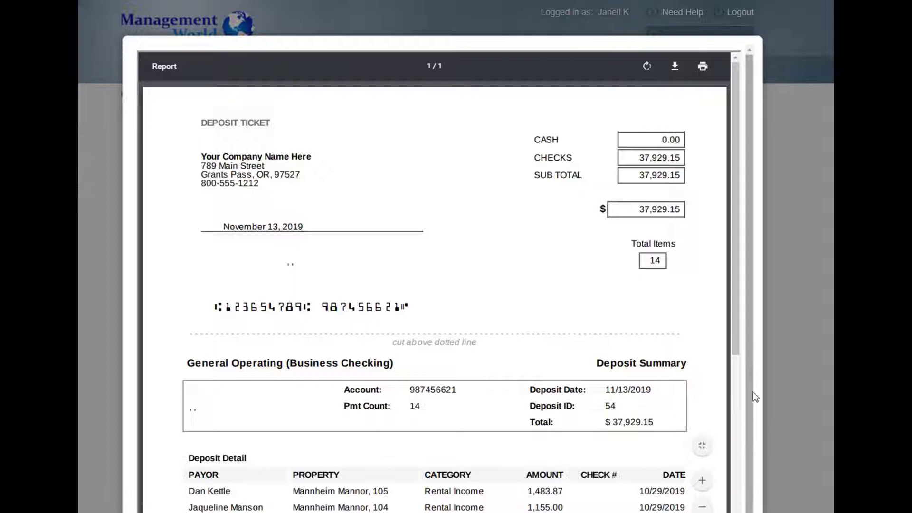
Explore Sync w/ Bank and Reconcile for the General Operating account.
drag(736, 354, 739, 446)
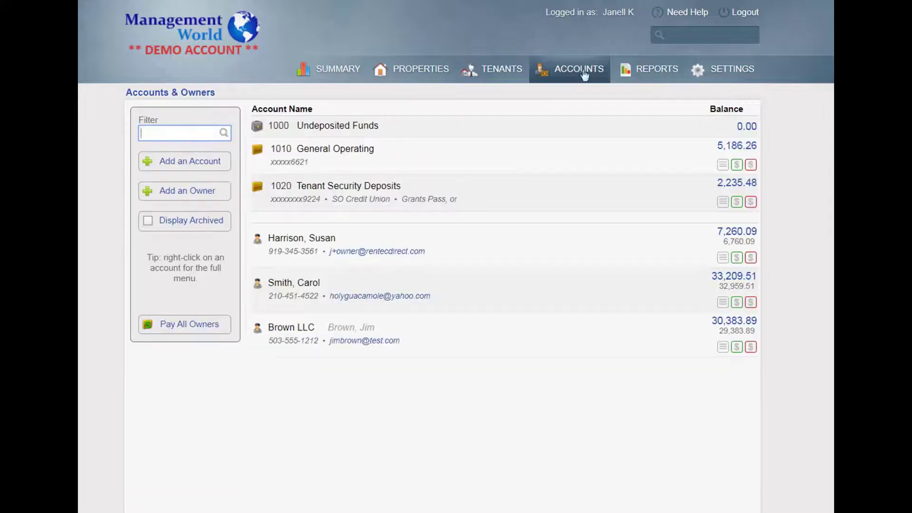
click(718, 166)
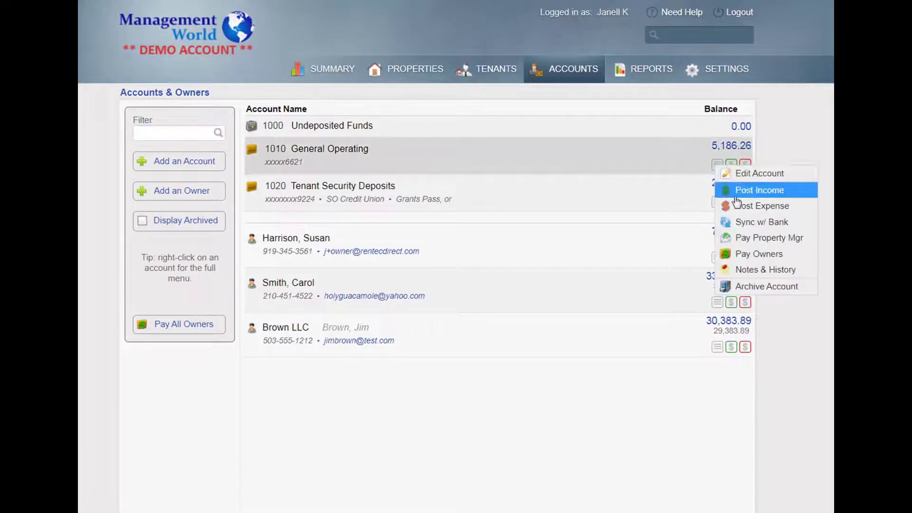
click(741, 221)
click(290, 327)
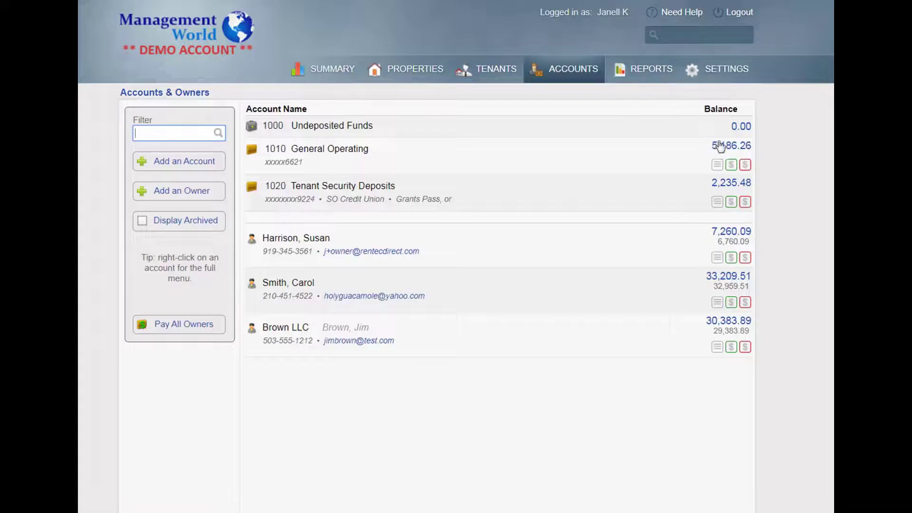
click(721, 146)
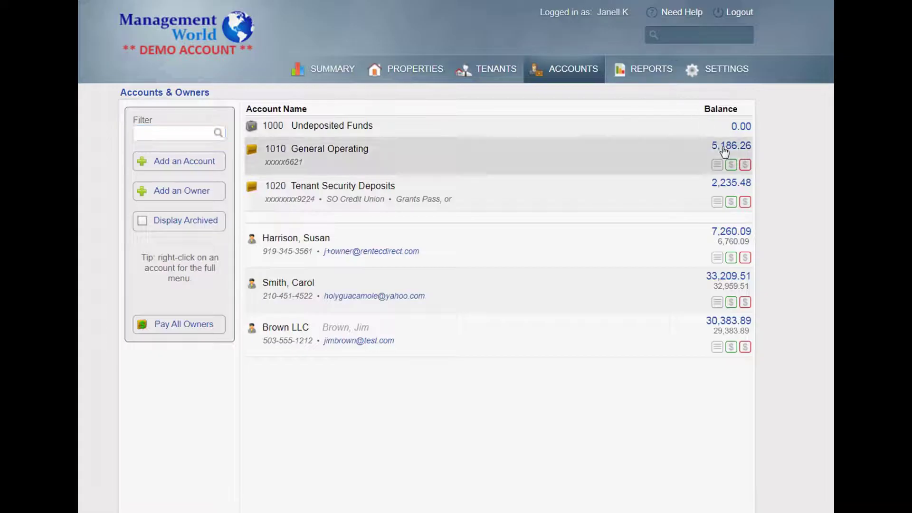
click(712, 114)
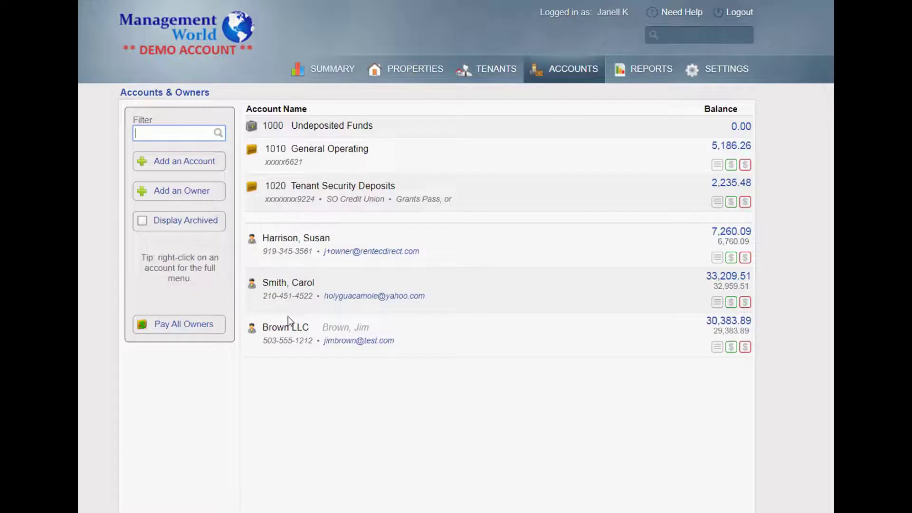
Select all three owners under Pay All Owners (8,677.93 total), then leave the page.
click(205, 328)
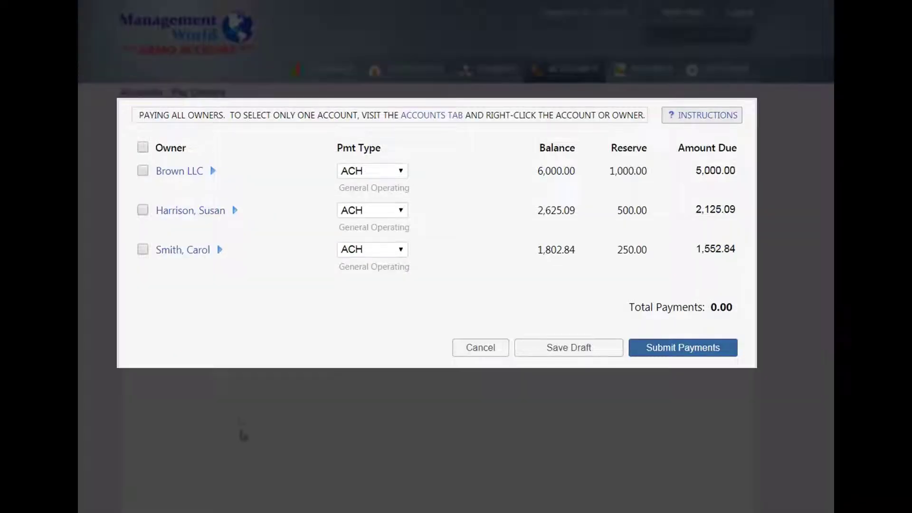
click(143, 148)
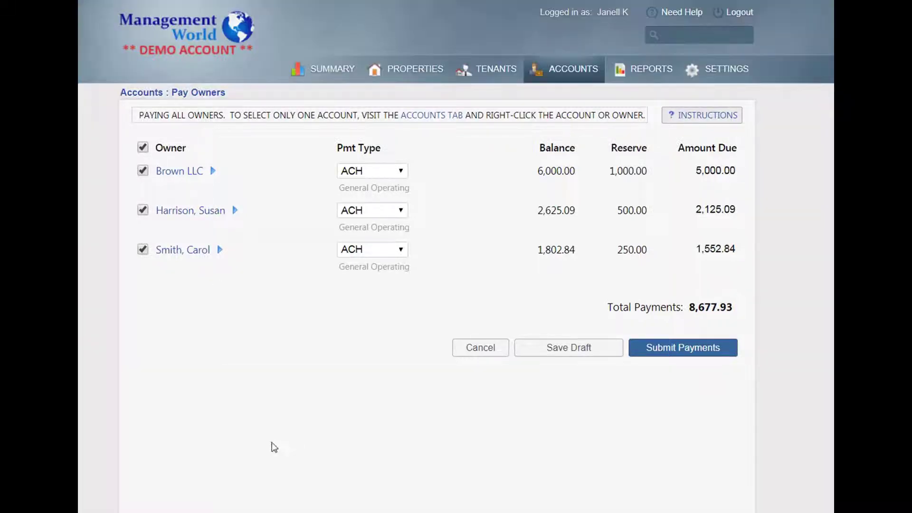
click(573, 71)
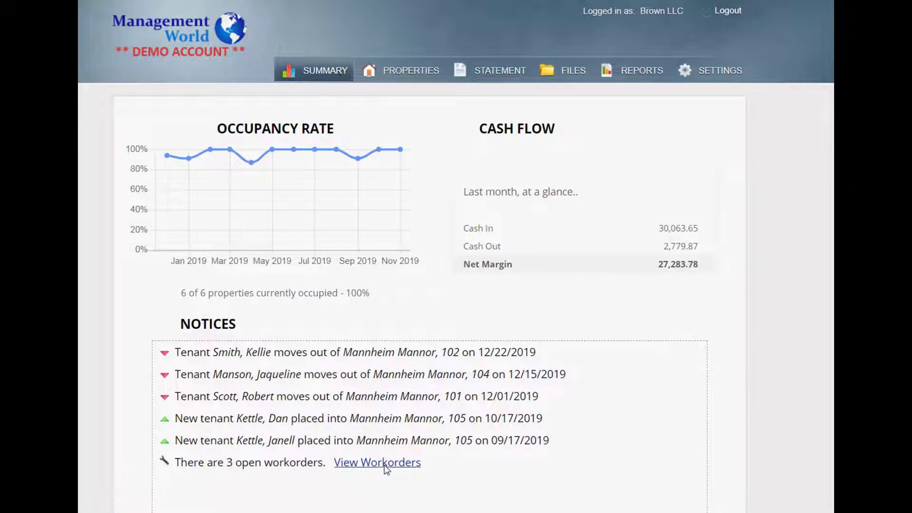
Review the owner's work orders, unit 102's order, statement and reports, then list files with attachments.
click(386, 463)
click(710, 199)
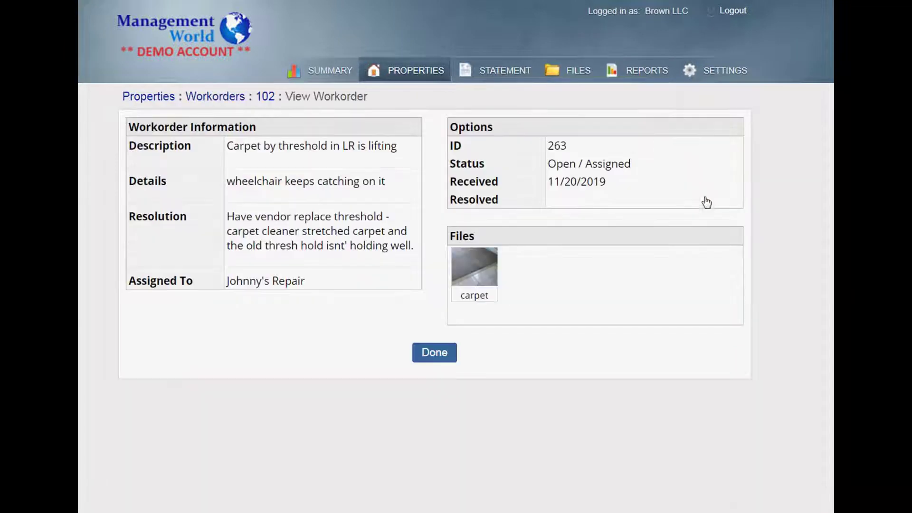
click(338, 74)
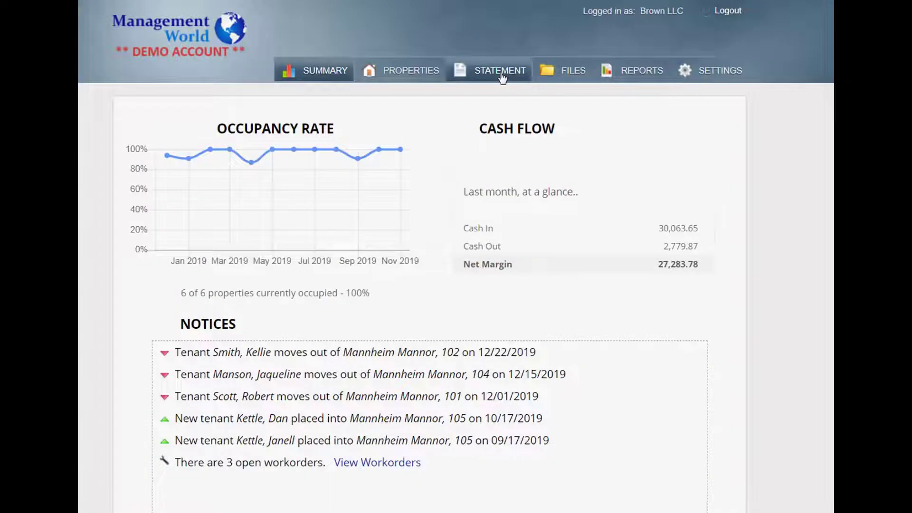
click(501, 73)
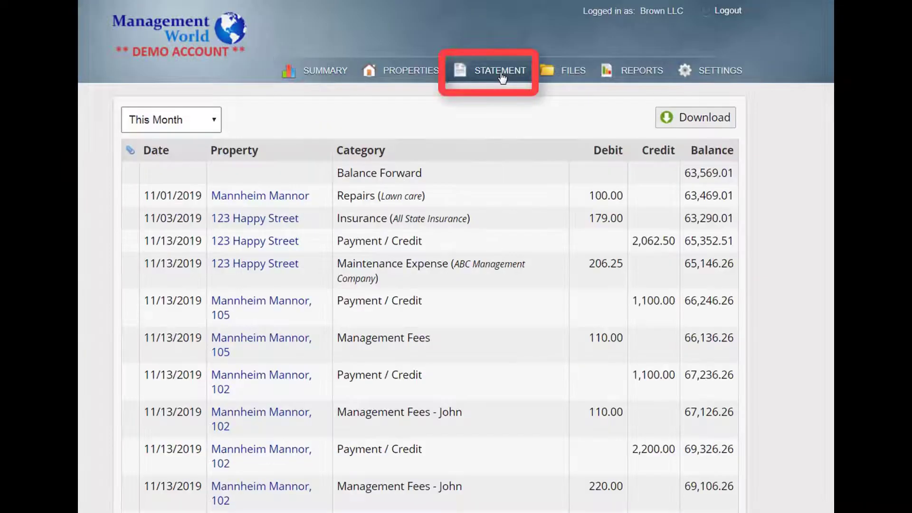
click(623, 73)
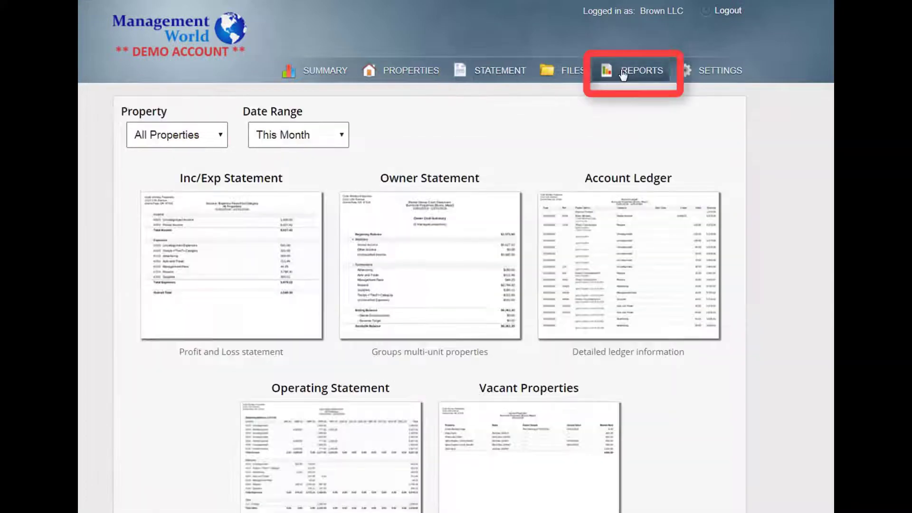
click(571, 72)
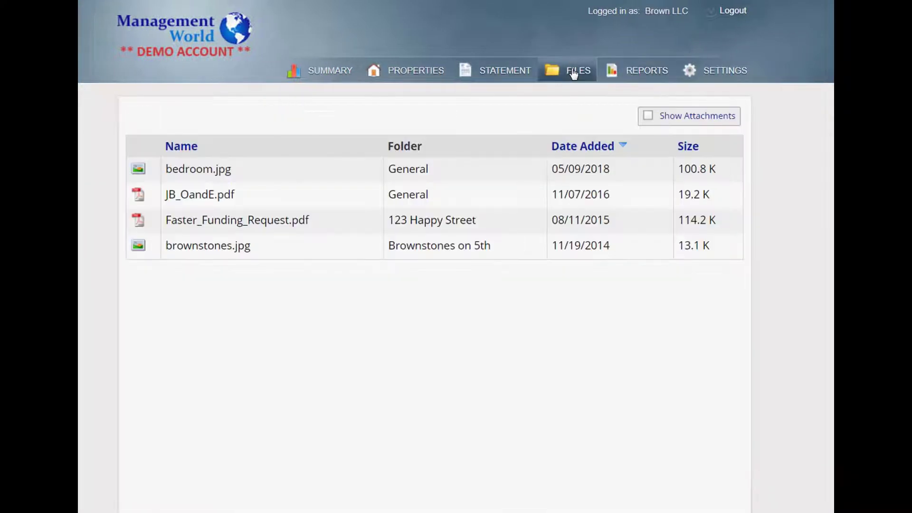
click(649, 117)
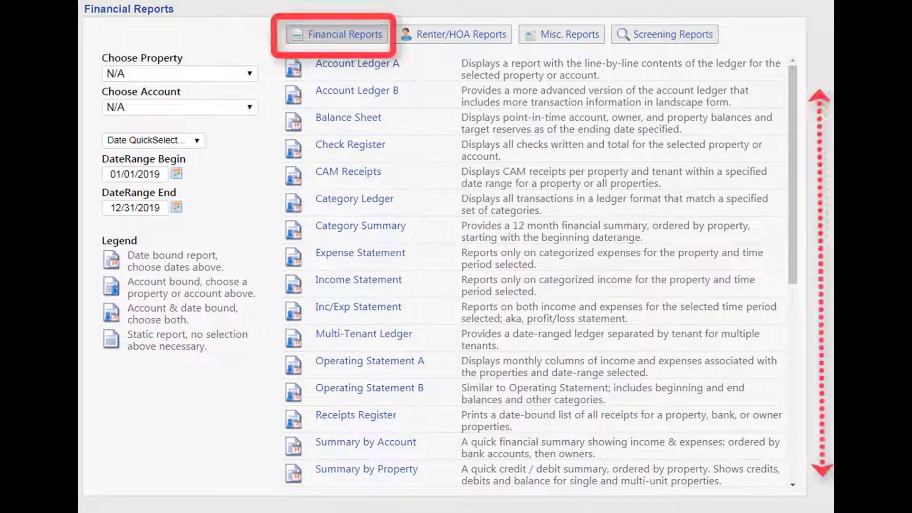
Scroll the Financial Reports, then view the Renter/HOA, Misc. and Screening report lists.
drag(791, 221, 790, 414)
click(461, 38)
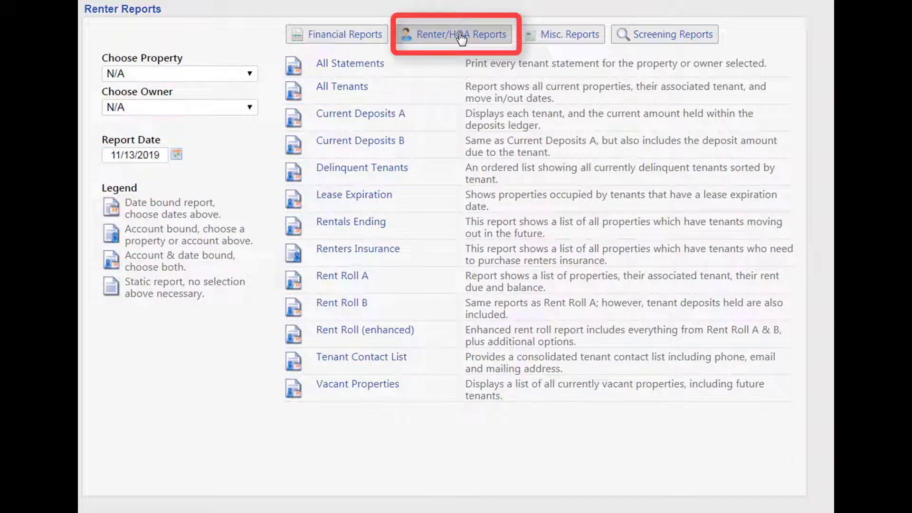
click(560, 41)
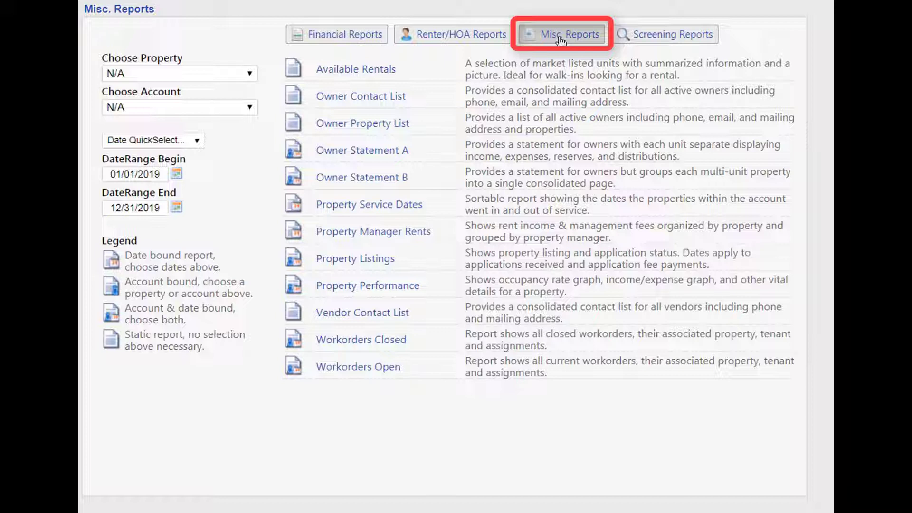
click(712, 37)
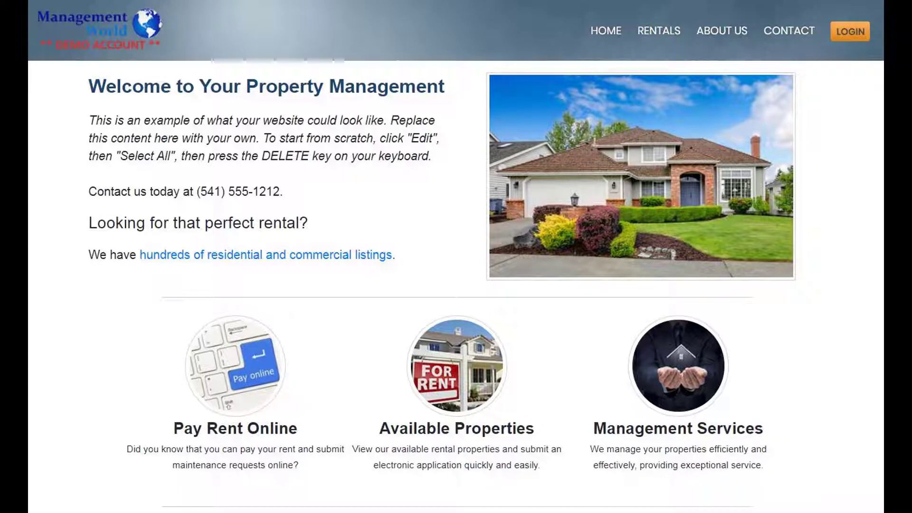
Visit About Us and Rentals, view 123 Happy Street's details and online application, then show the search filters.
click(722, 30)
click(659, 31)
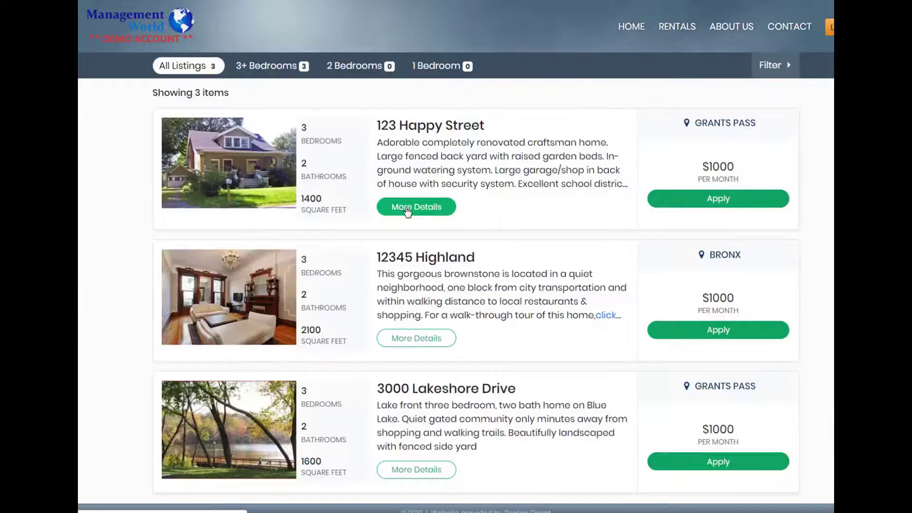
click(408, 210)
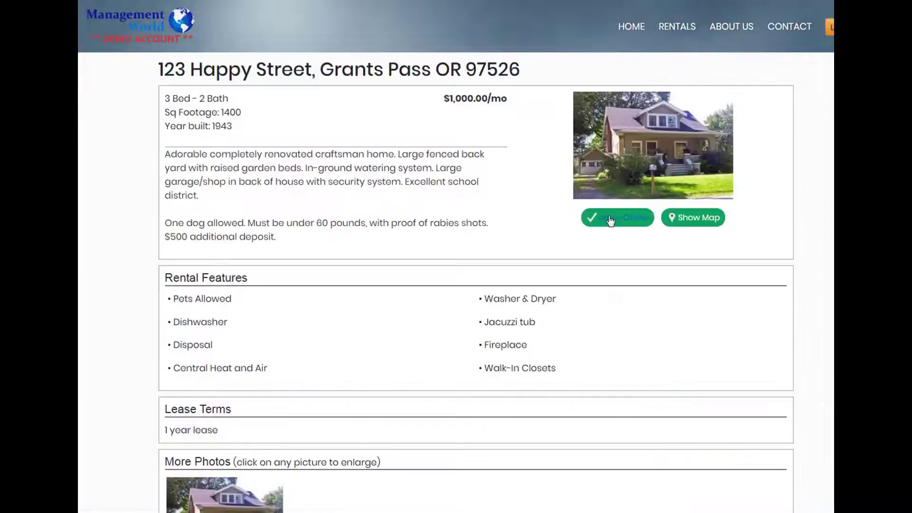
click(614, 217)
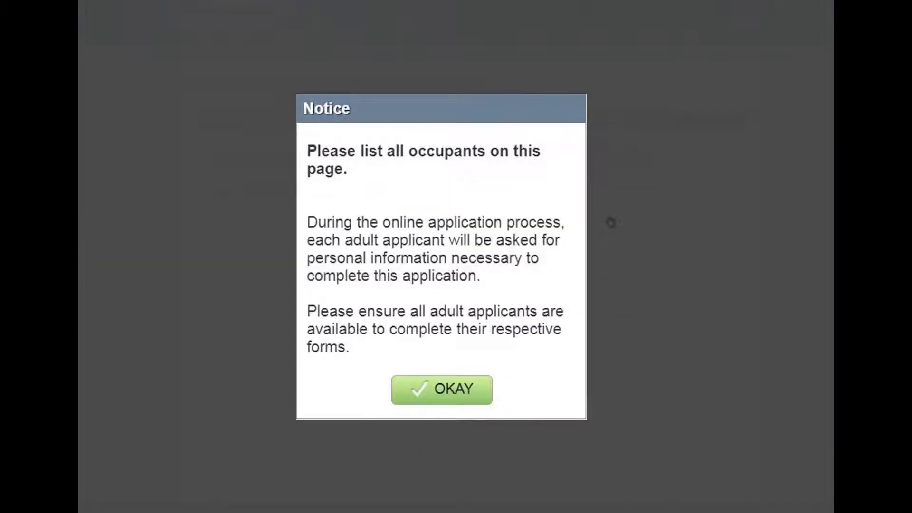
click(770, 65)
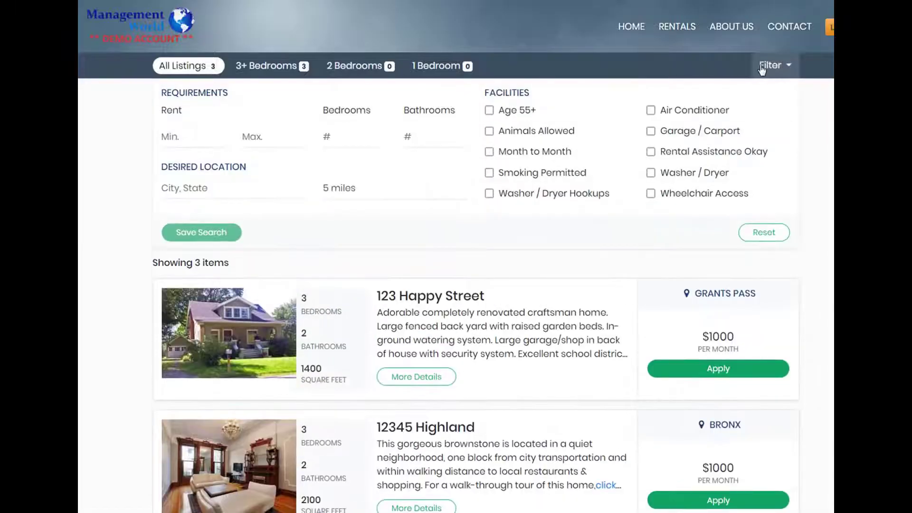